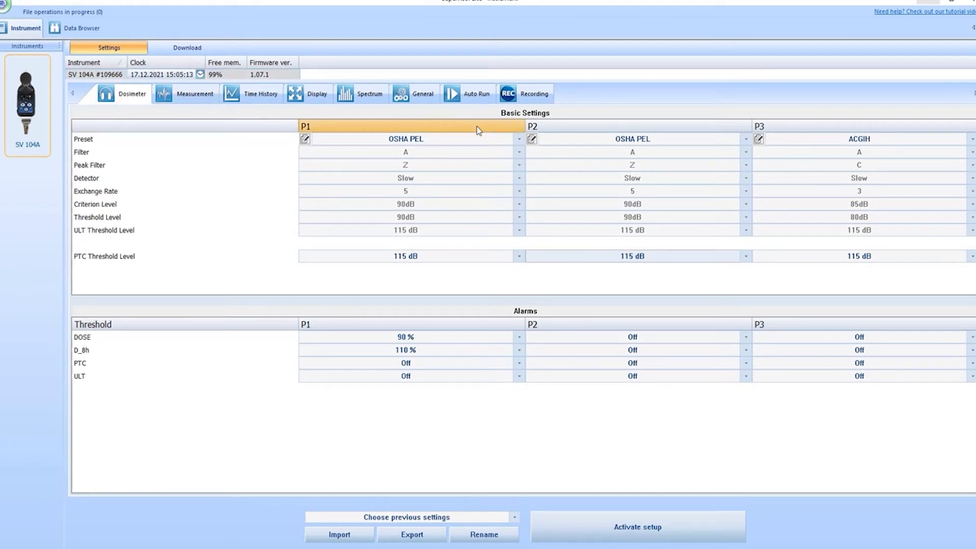
{"action": "left_click", "coordinate": [354, 103]}
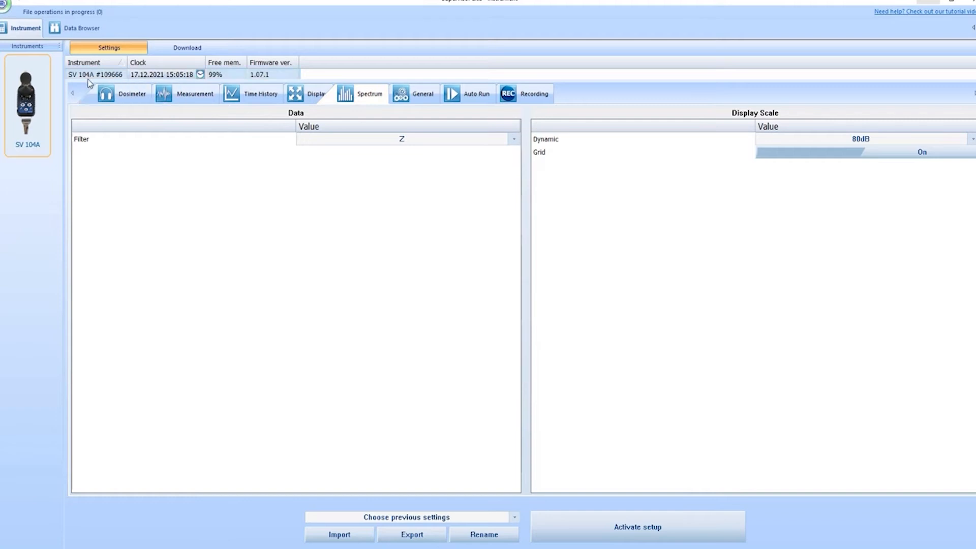
{"action": "left_click", "coordinate": [123, 93]}
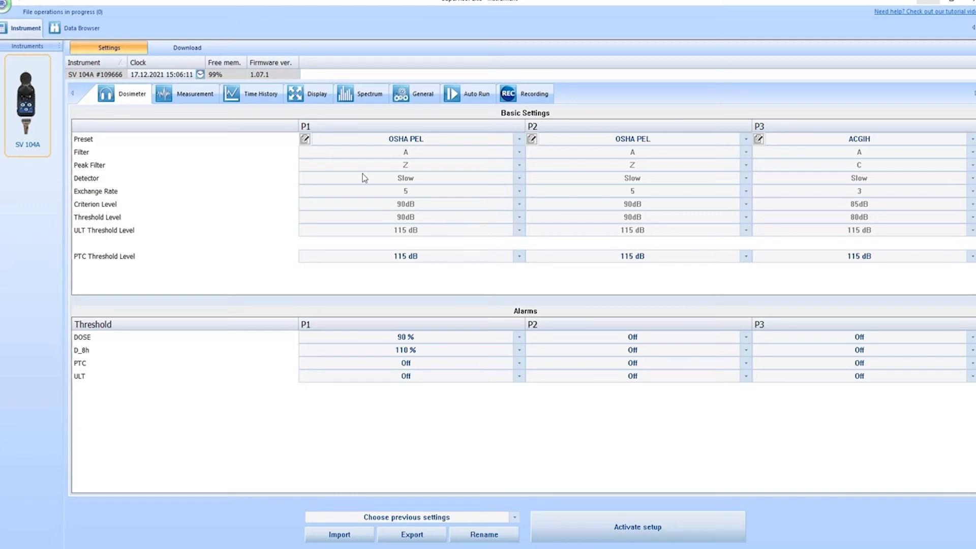
Set profile P1's preset to OSHA HC and upload the setup to the SV 104A.
{"action": "left_click", "coordinate": [385, 141]}
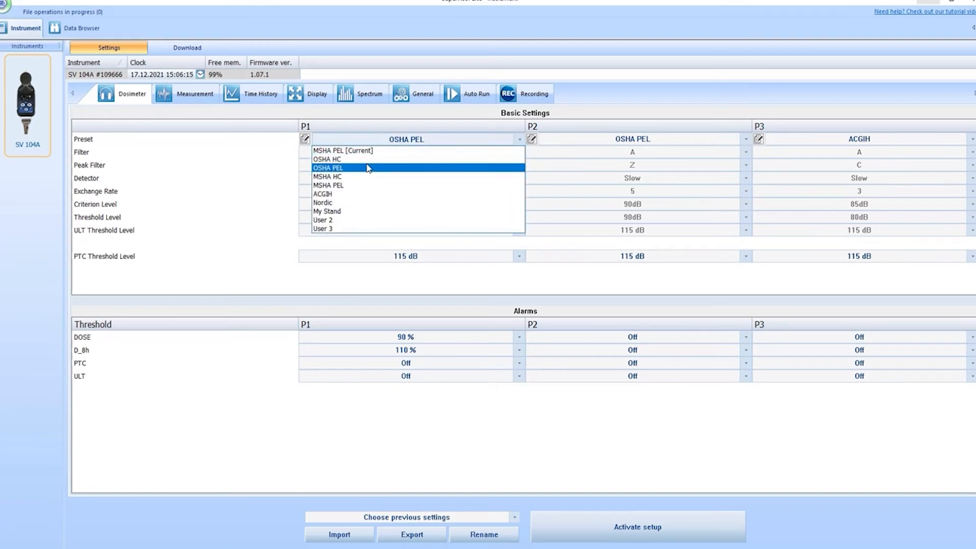
{"action": "left_click", "coordinate": [328, 159]}
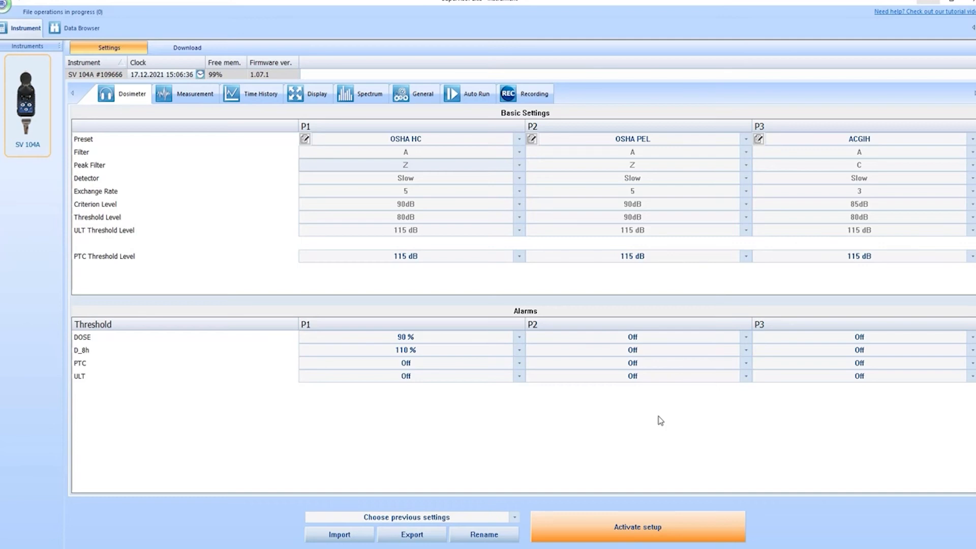
{"action": "left_click", "coordinate": [583, 529]}
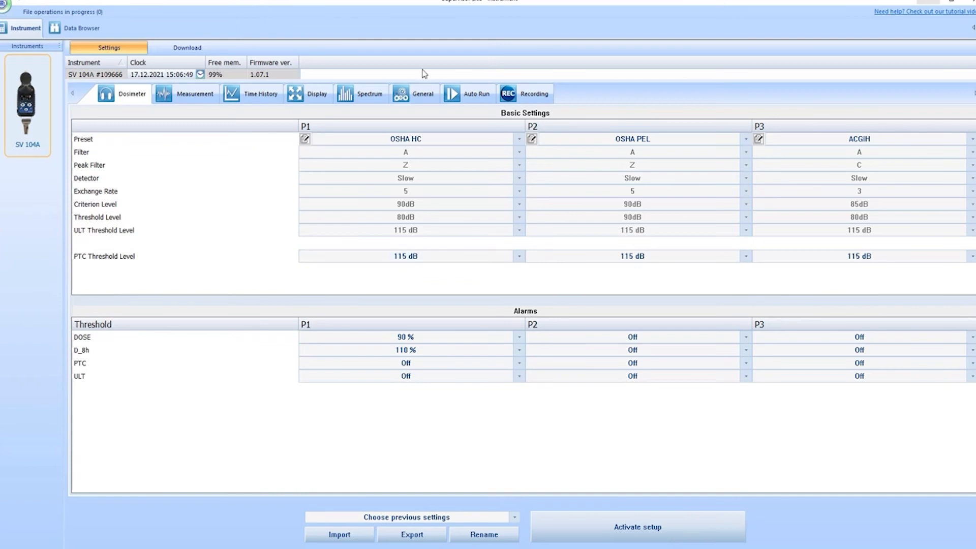
Set the spectrum filter to A in the Spectrum settings.
{"action": "left_click", "coordinate": [366, 94]}
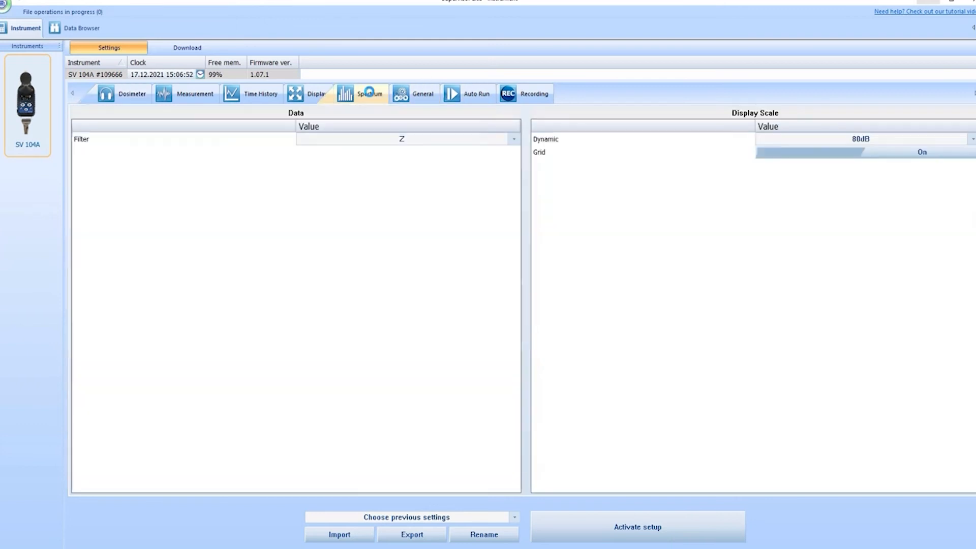
{"action": "left_click", "coordinate": [365, 139]}
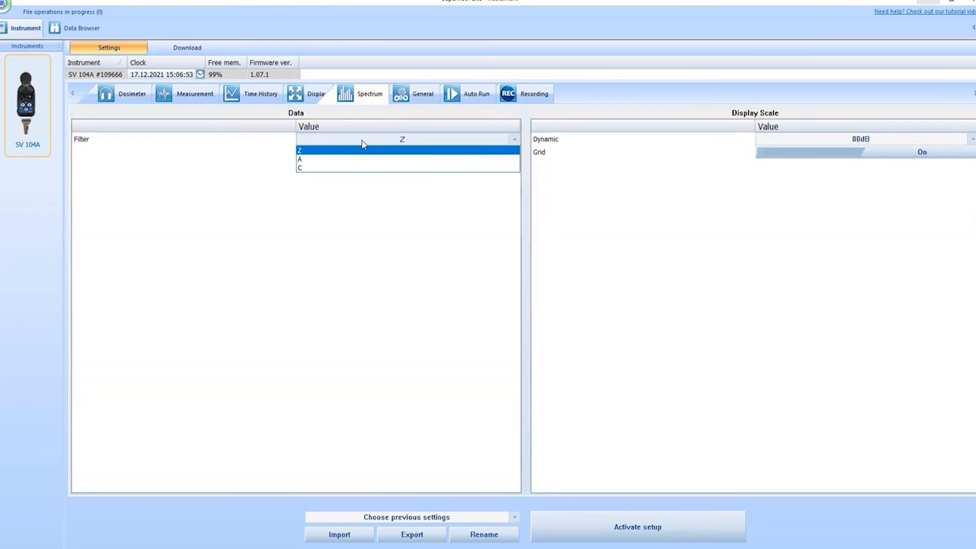
{"action": "left_click", "coordinate": [339, 159]}
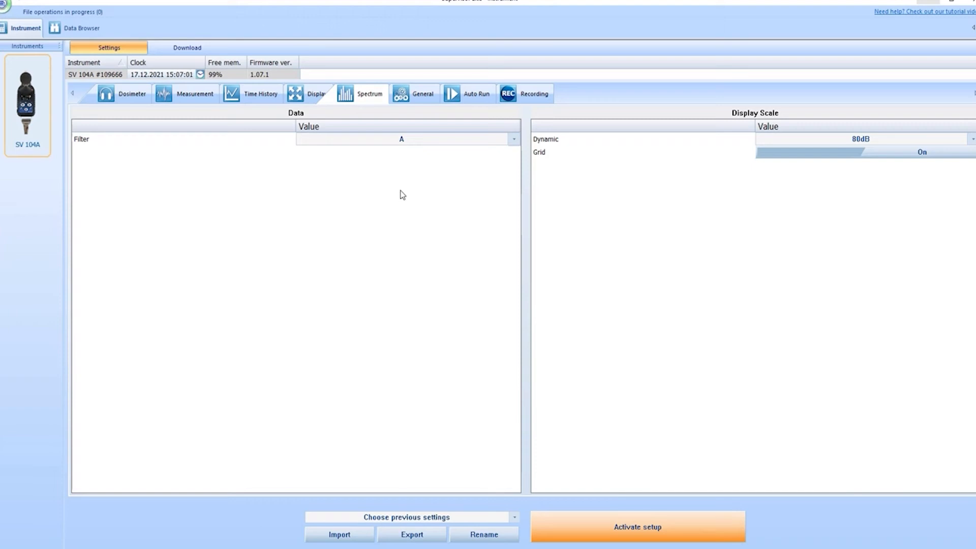
Dismiss the unactivated-setup warning and activate the filter-A setup on the instrument.
{"action": "left_click", "coordinate": [81, 29]}
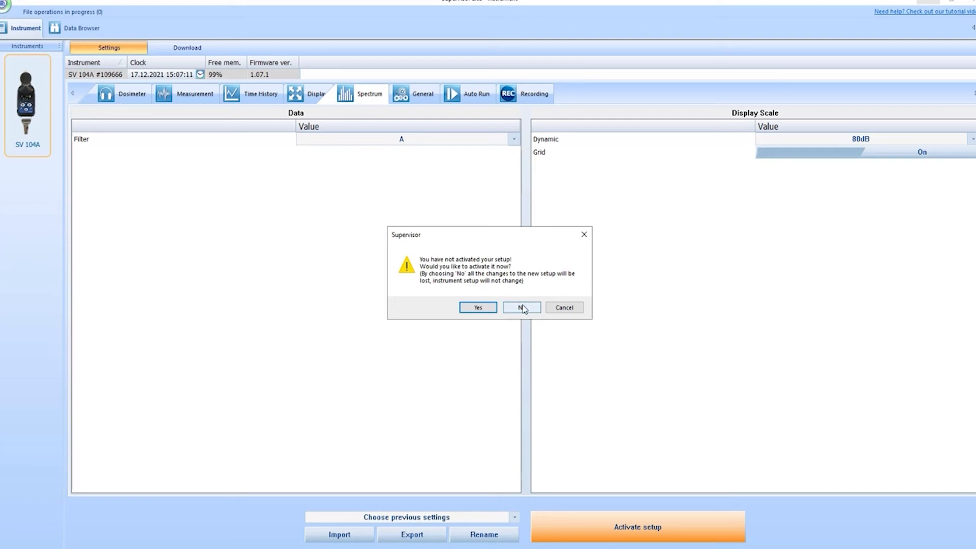
{"action": "left_click", "coordinate": [564, 308]}
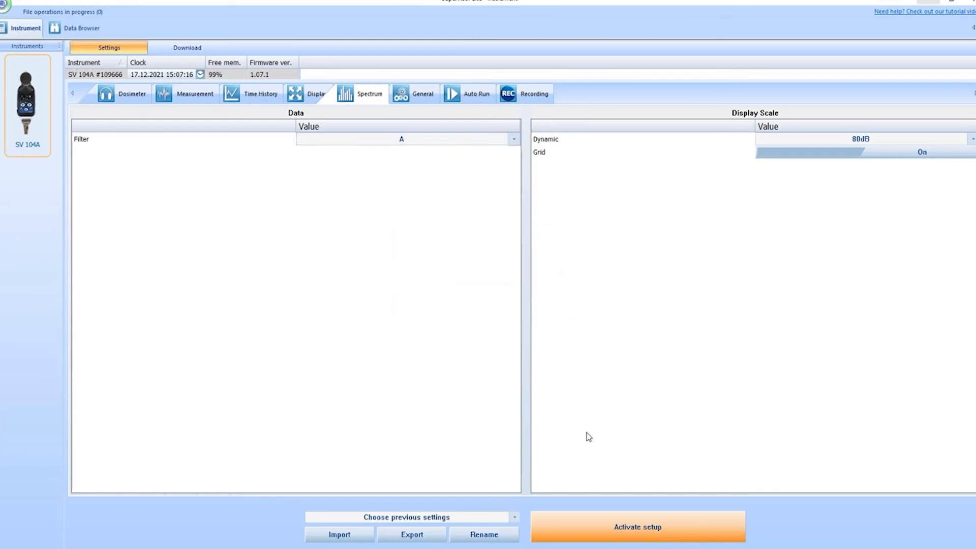
{"action": "left_click", "coordinate": [545, 519]}
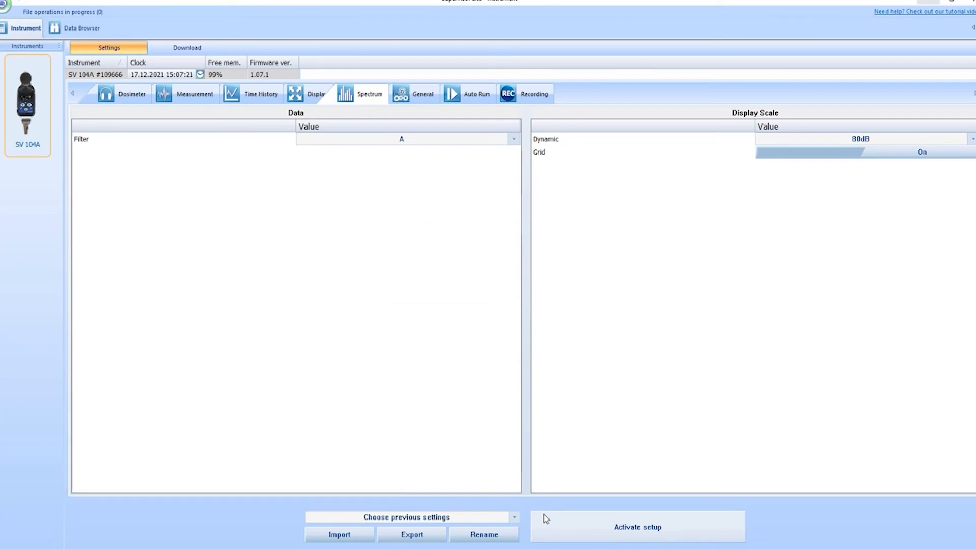
Browse the saved settings list, then upload the current setup to the instrument again.
{"action": "left_click", "coordinate": [506, 517]}
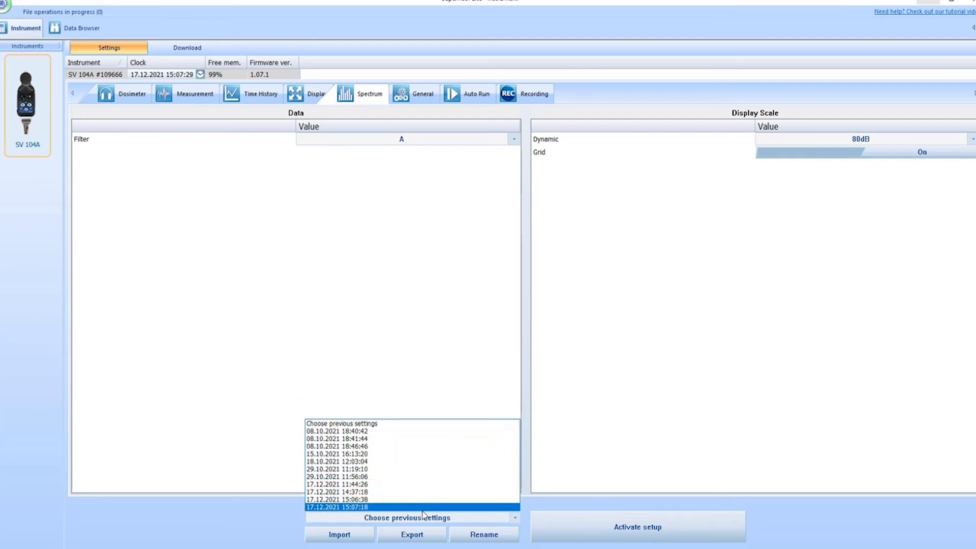
{"action": "left_click", "coordinate": [443, 392]}
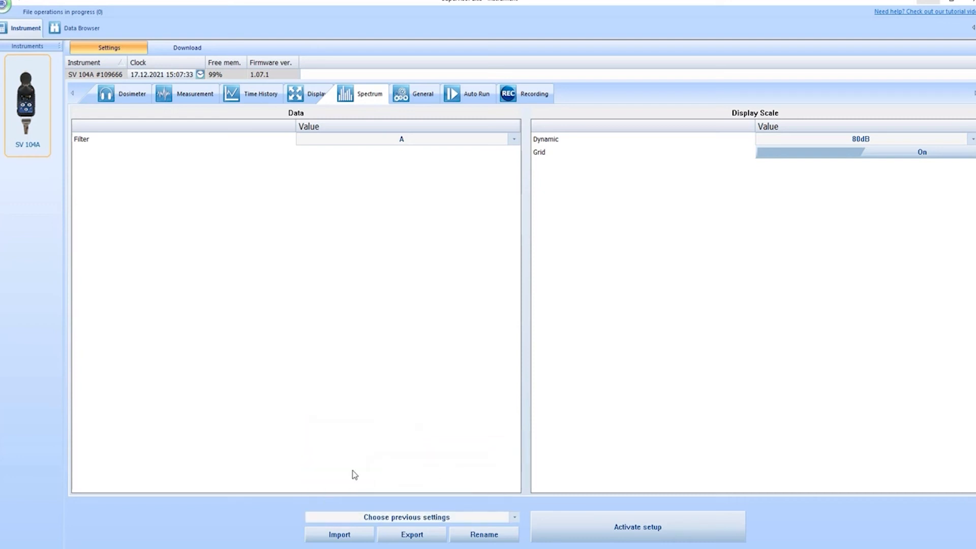
{"action": "left_click", "coordinate": [670, 523]}
{"action": "left_click", "coordinate": [553, 525]}
Choose the previous settings saved at 17.12.2021 15:08:00.
{"action": "left_click", "coordinate": [480, 517]}
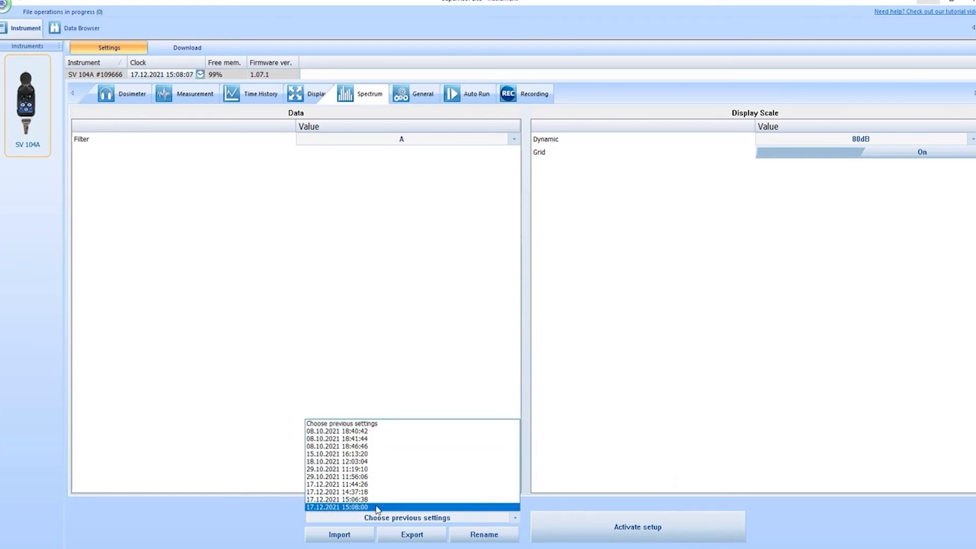
{"action": "left_click", "coordinate": [464, 387]}
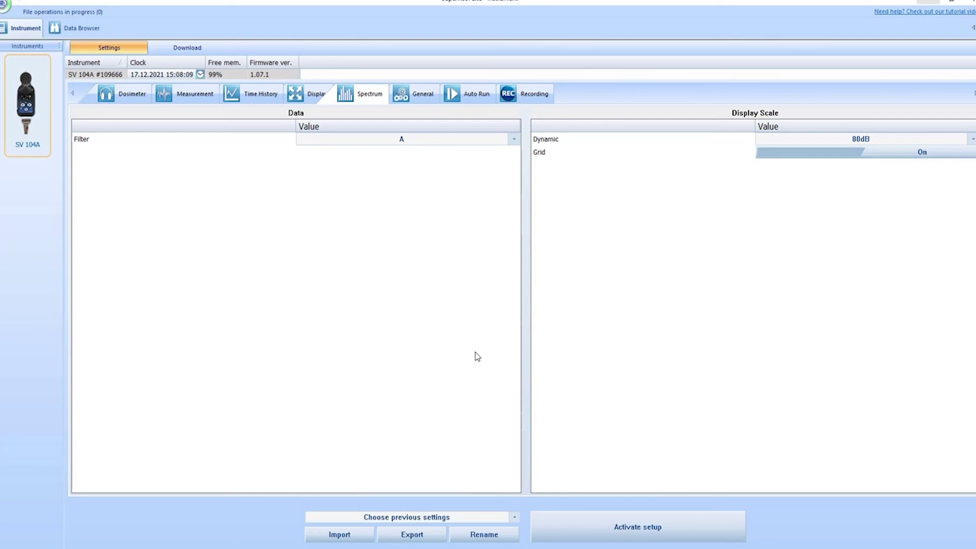
{"action": "left_click", "coordinate": [427, 517]}
Load the 17.12.2021 15:08:00 settings into the Dosimeter page with P1 on OSHA HC.
{"action": "left_click", "coordinate": [373, 509]}
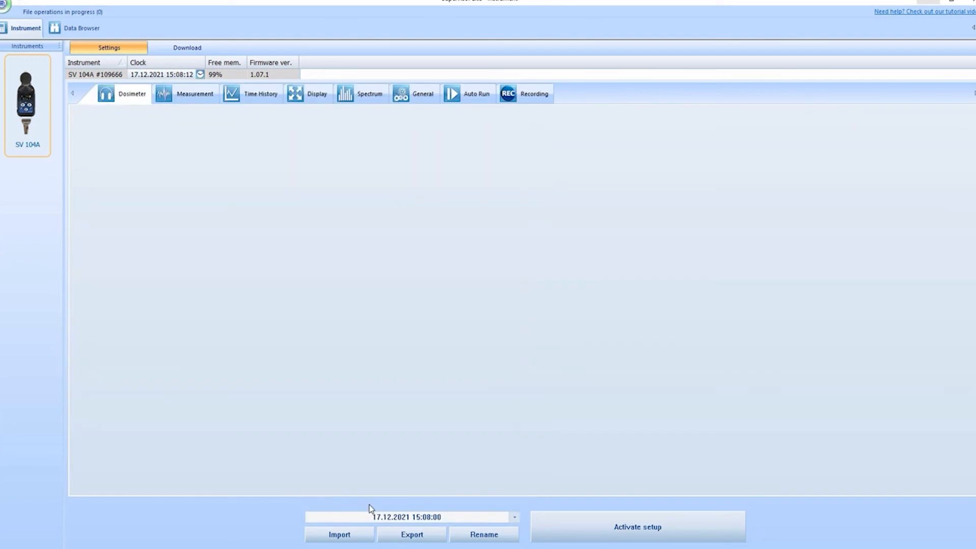